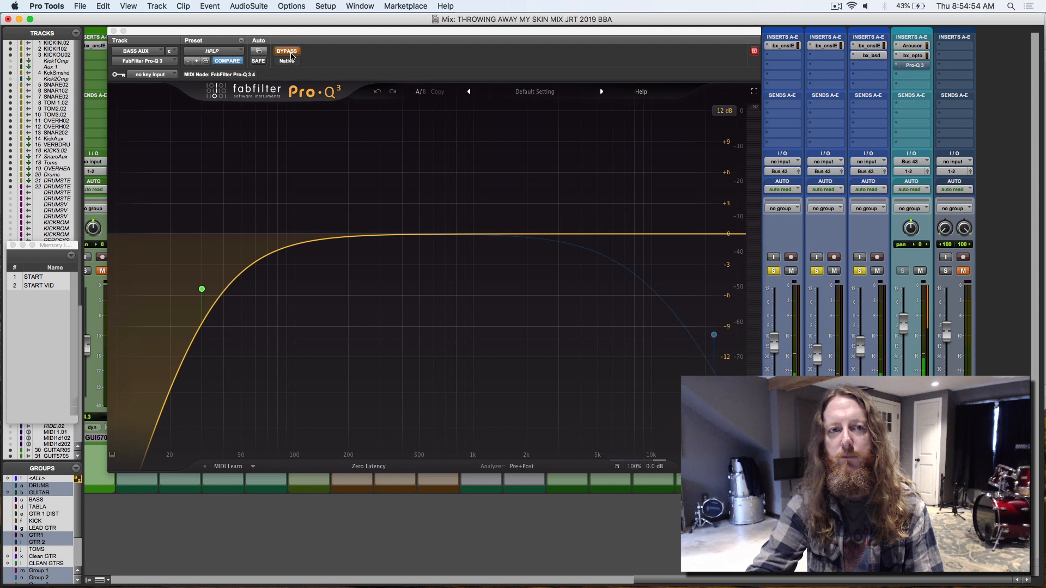
# - Compare the soloed bass with the BASS AUX Pro-Q 3 active and bypassed during playback, and stop playback
pyautogui.click(287, 51)
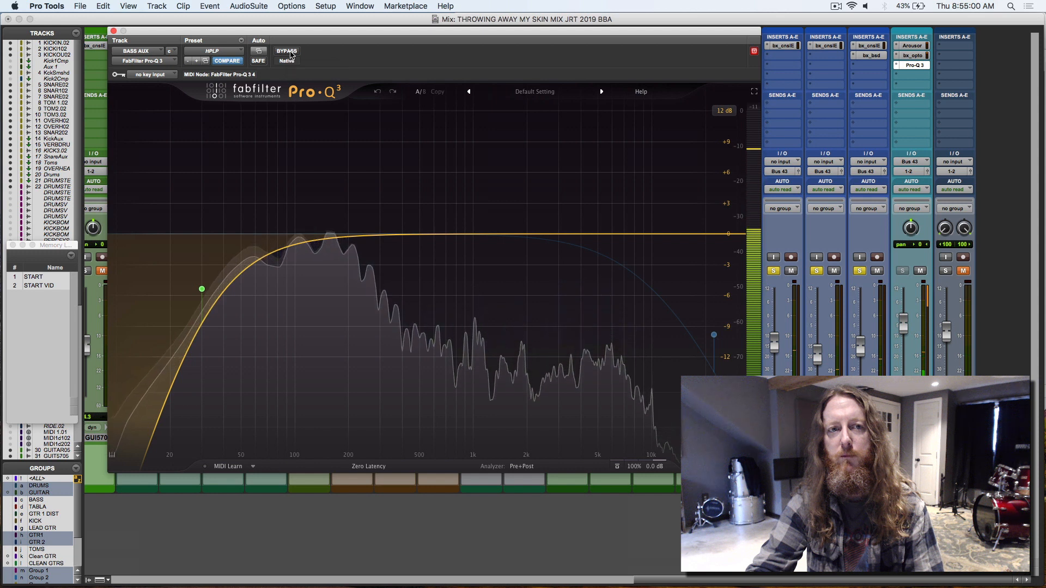
pyautogui.click(290, 53)
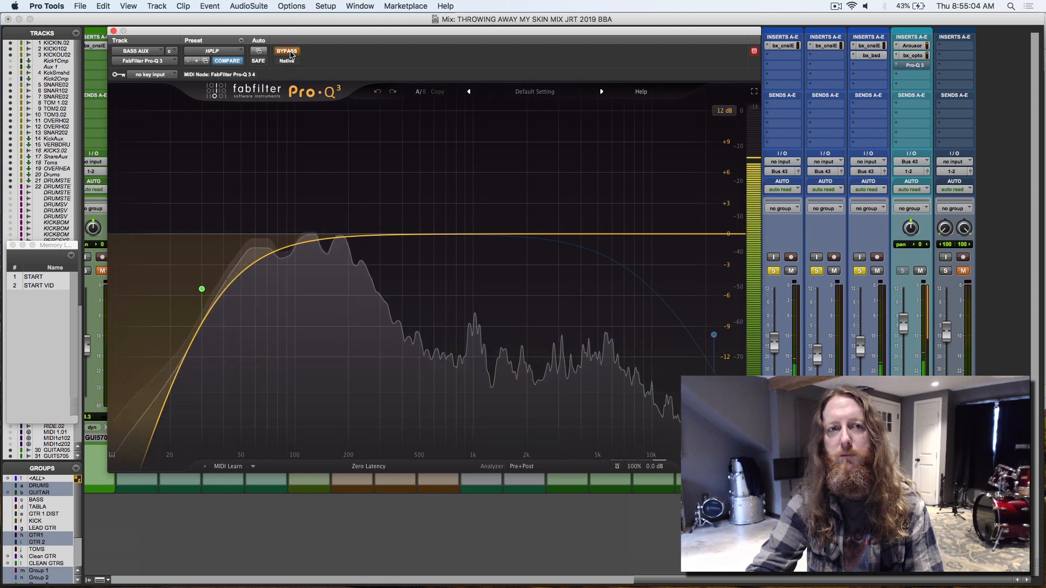
pyautogui.press('space')
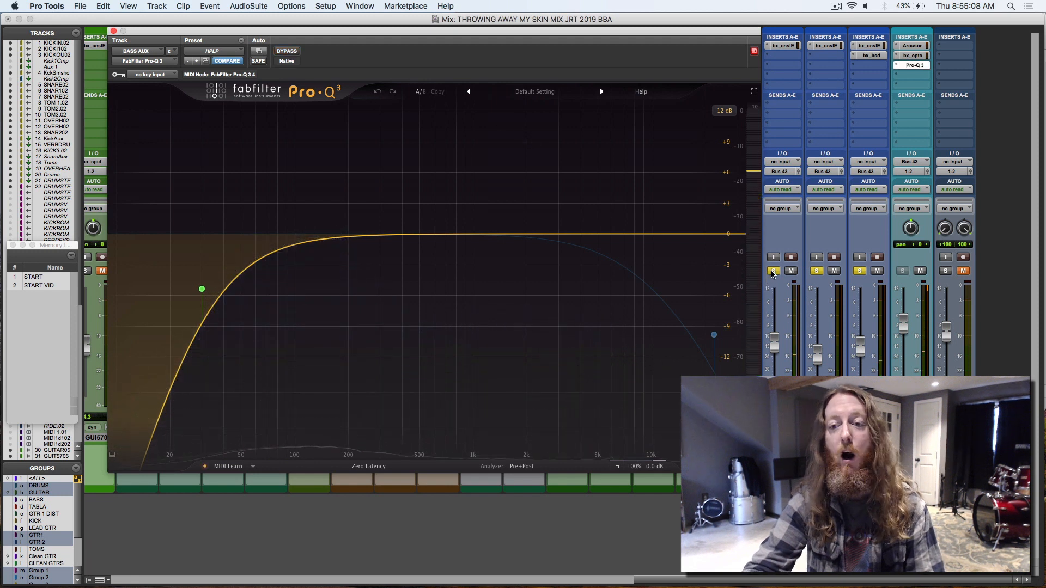
# - Unsolo the three bass tracks and compare the BASS AUX Pro-Q 3 bypassed and active while the full mix plays
pyautogui.click(811, 272)
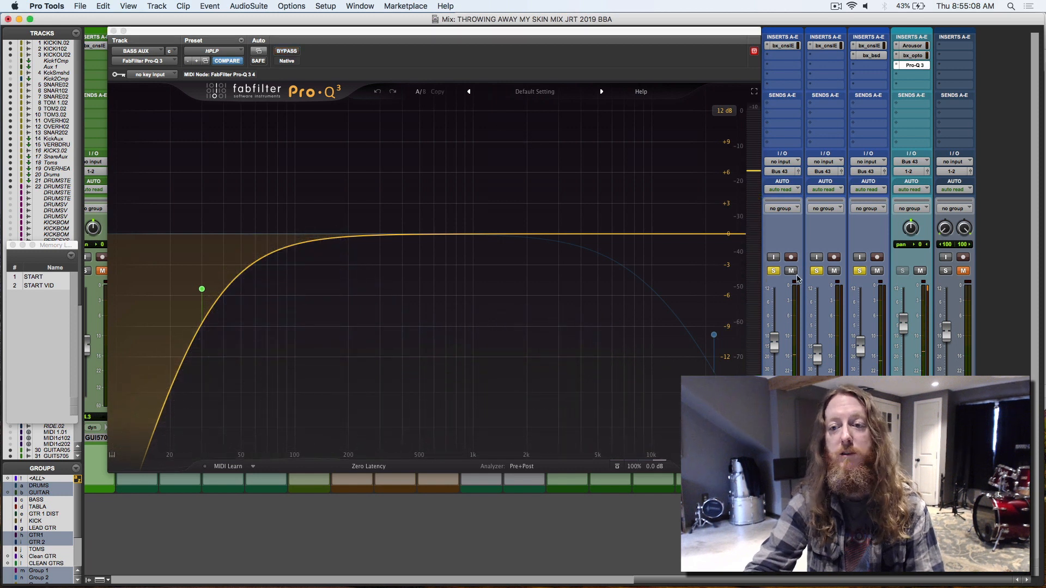
pyautogui.keyDown('alt'); pyautogui.click(857, 272); pyautogui.keyUp('alt')
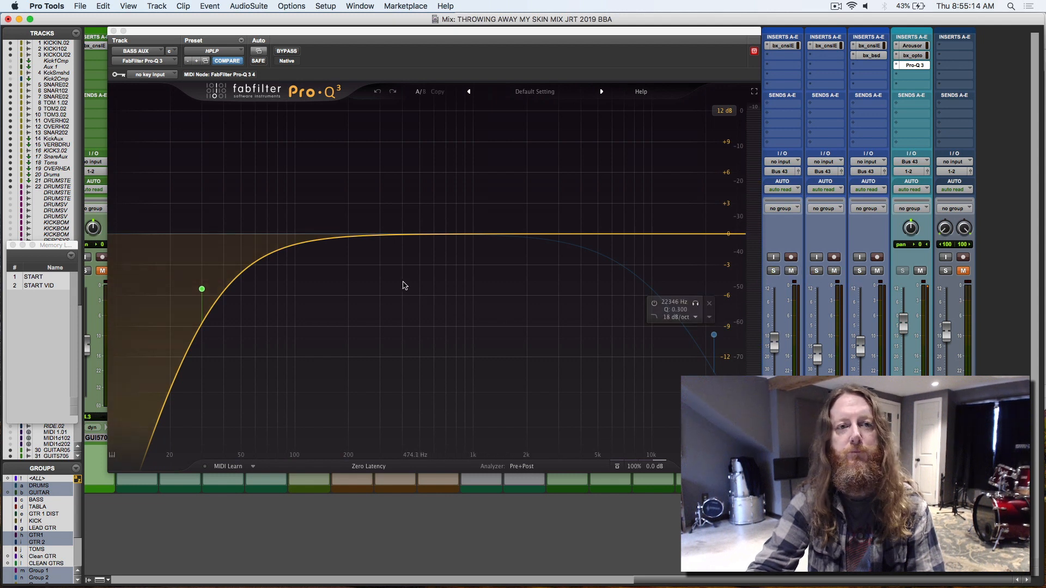
pyautogui.press('space')
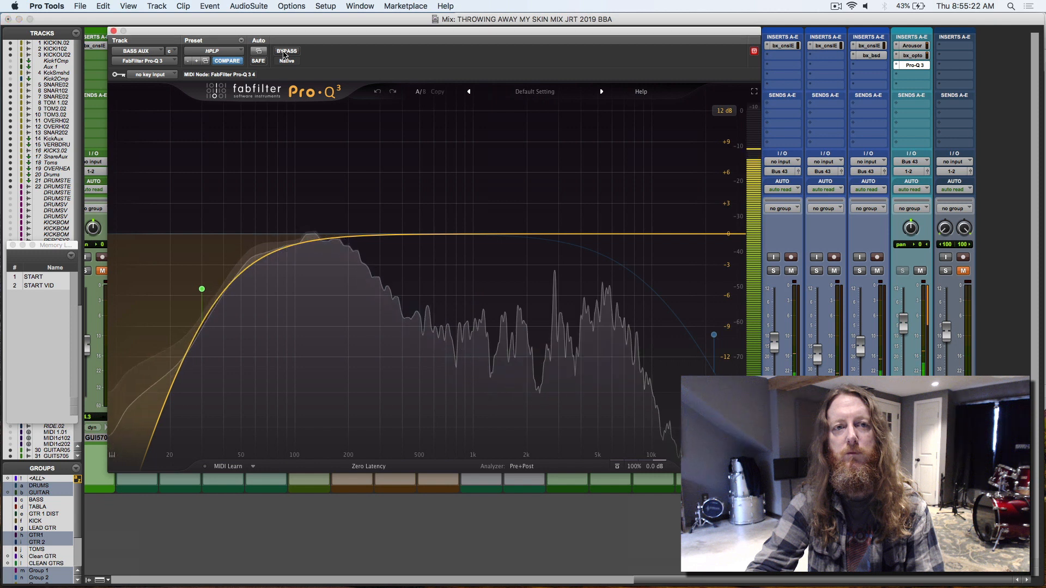
pyautogui.click(285, 53)
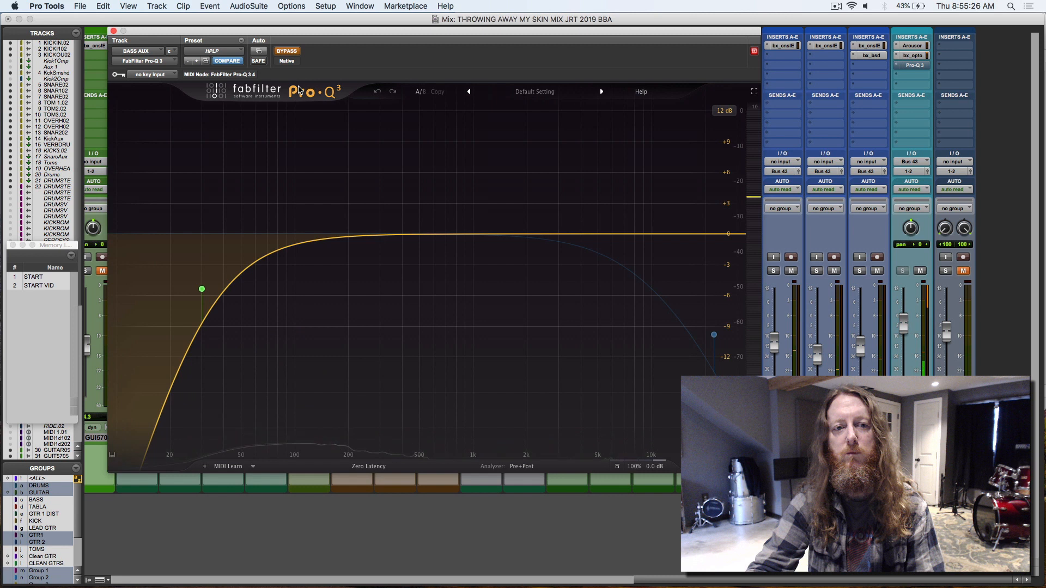
pyautogui.click(287, 52)
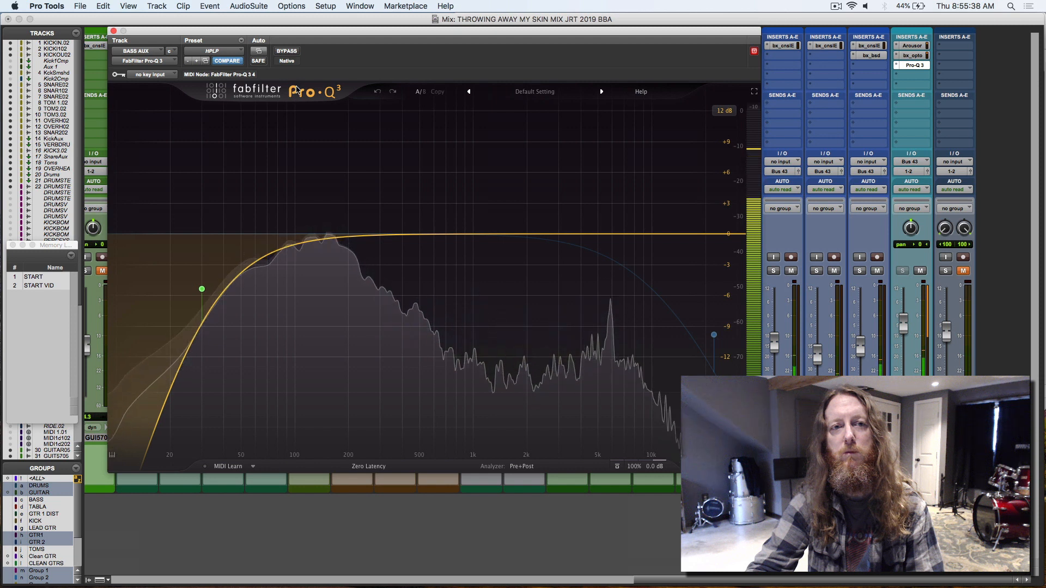
pyautogui.click(287, 52)
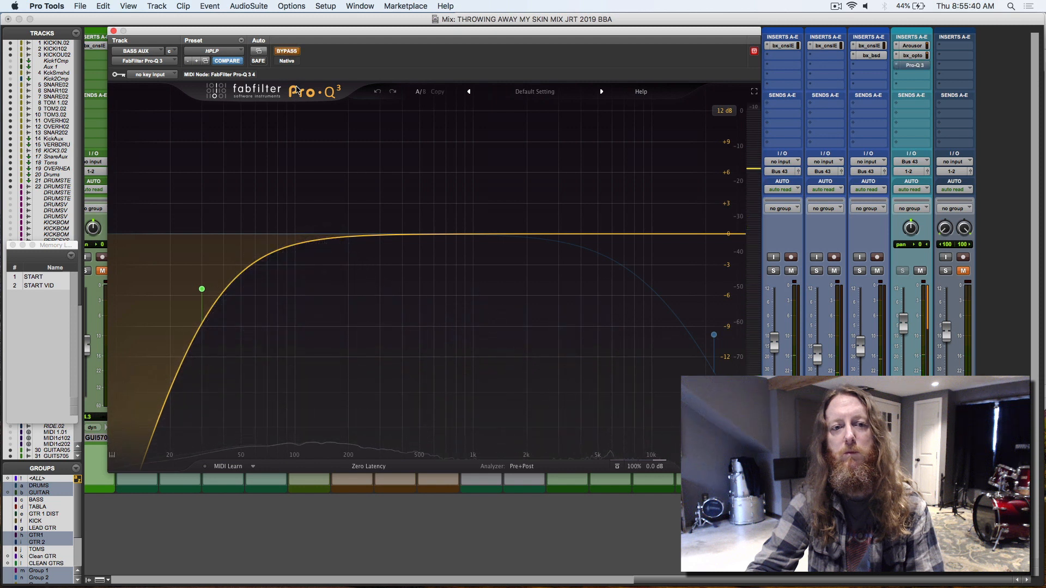
pyautogui.click(286, 51)
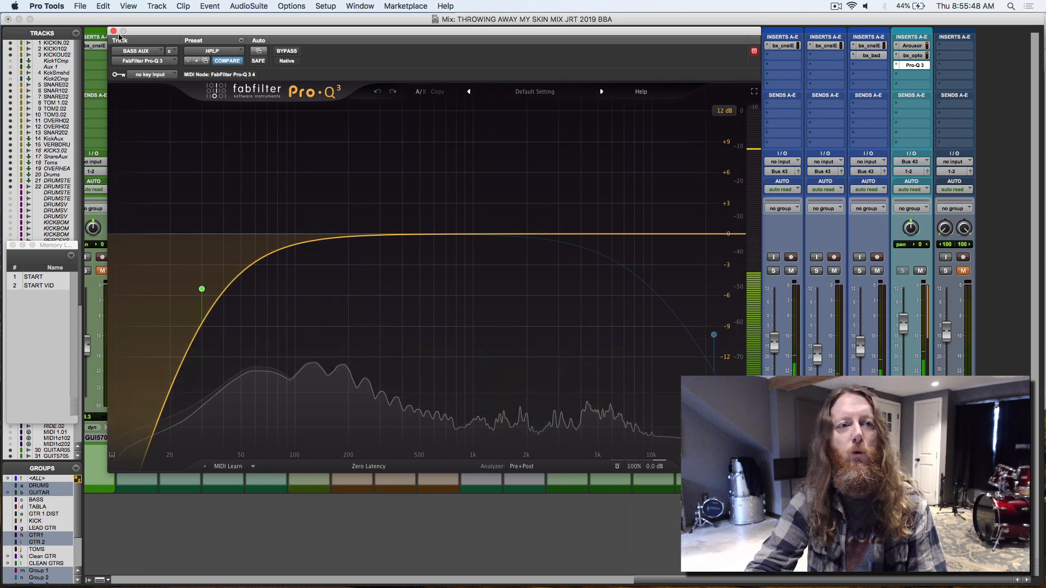
pyautogui.press('space')
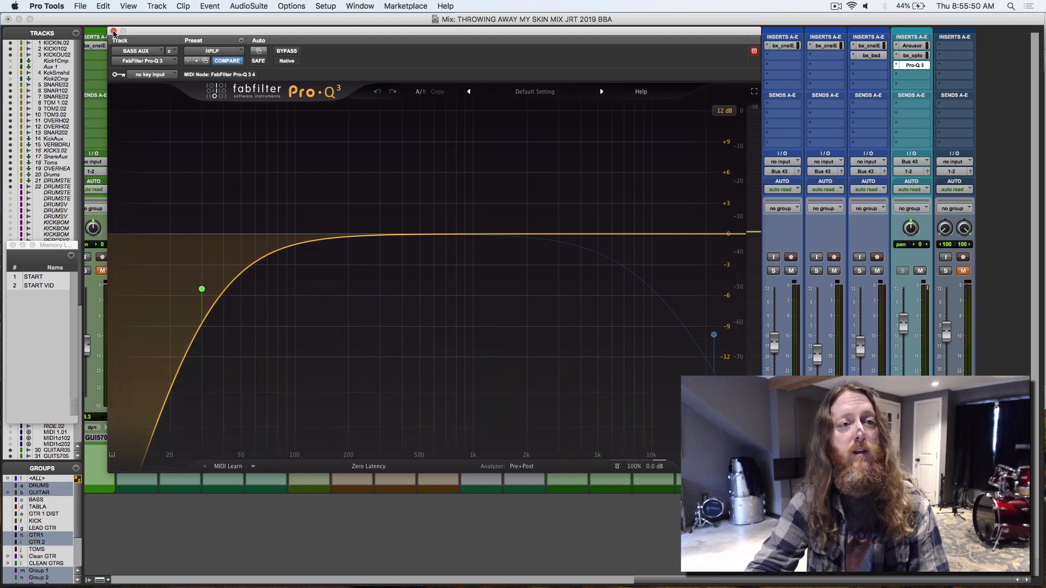
# - Close the bass EQ and open the Pro-Q 3 insert on the SNAR102 drum track
pyautogui.click(113, 31)
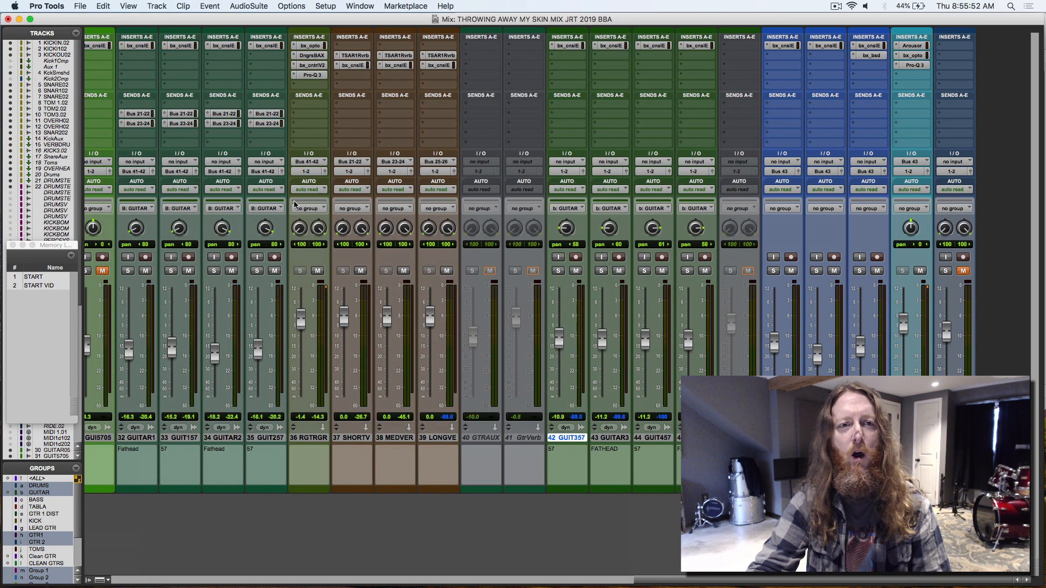
pyautogui.hscroll(-10, 294, 205)
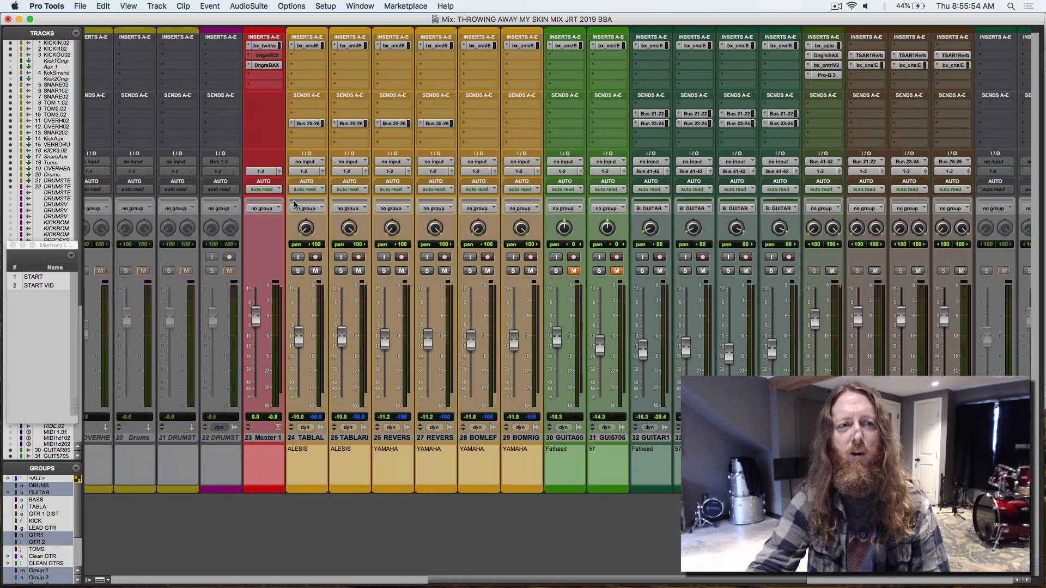
pyautogui.hscroll(-12, 294, 205)
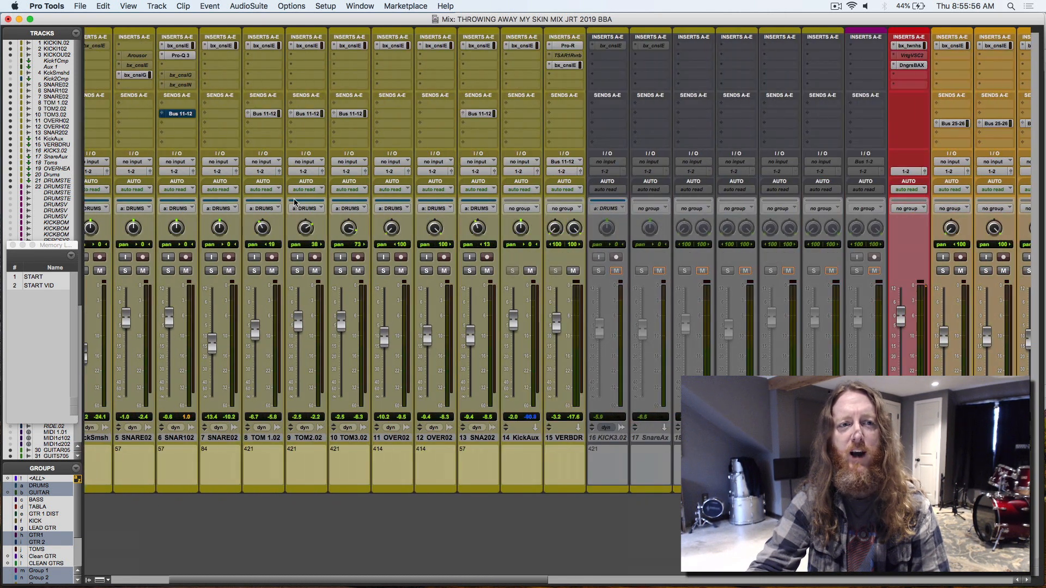
pyautogui.hscroll(-4, 294, 202)
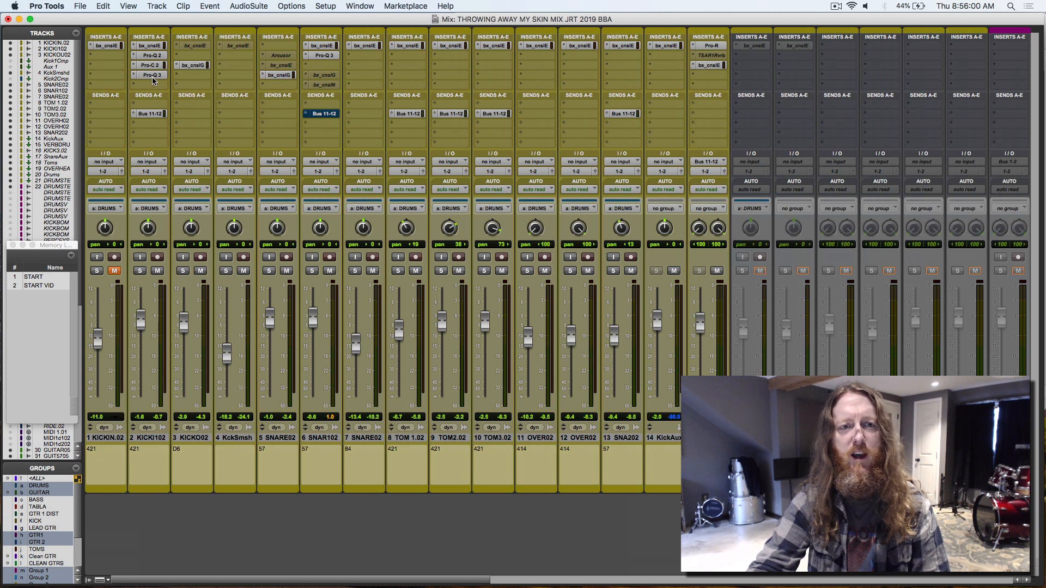
pyautogui.click(326, 56)
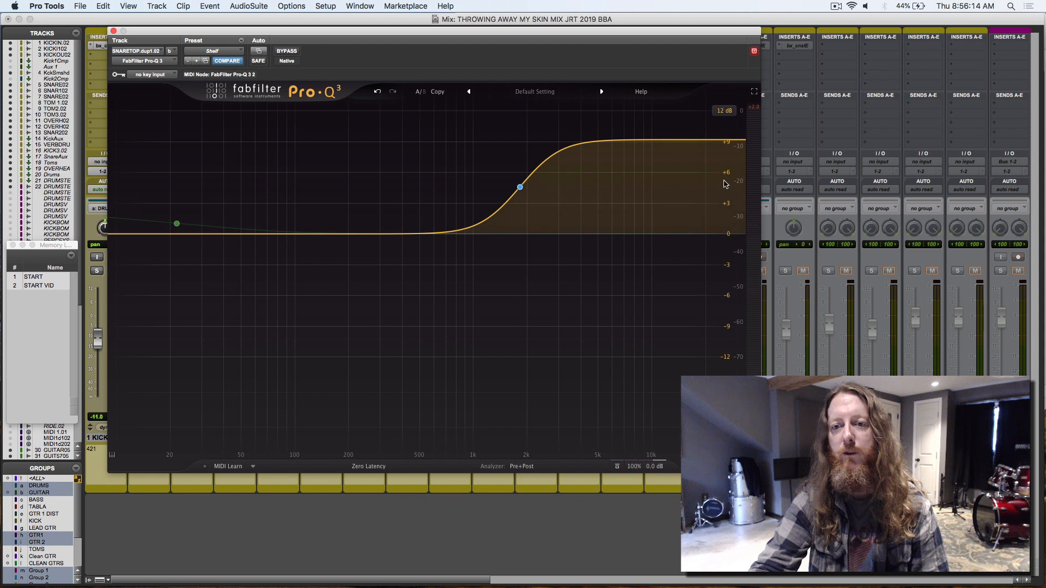
# - Add a High Cut band with an 18 dB/oct slope to the snare EQ and lower its cutoff to between 10 and 20 kHz
pyautogui.moveTo(721, 143); pyautogui.dragTo(712, 179)
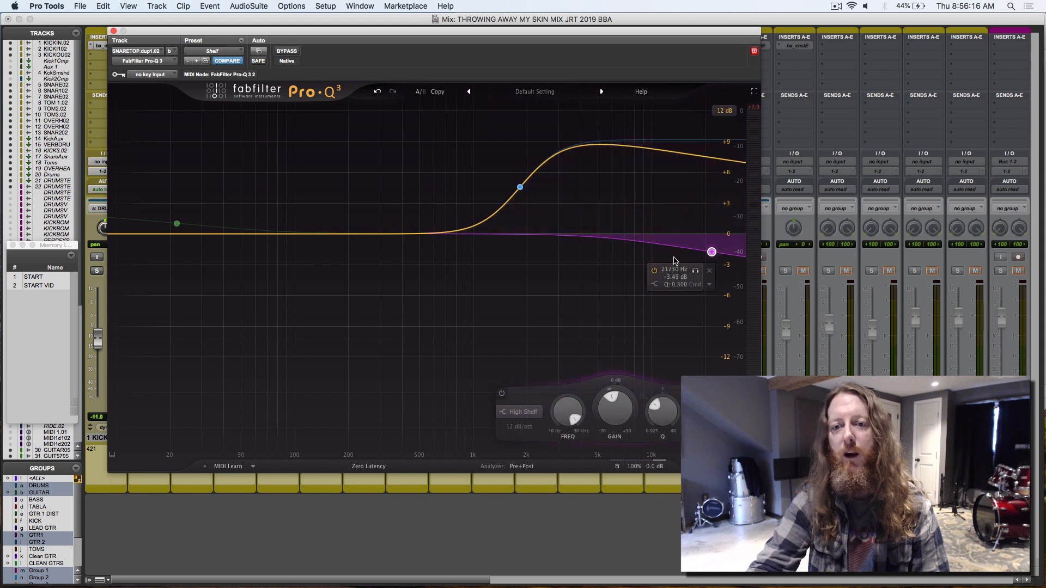
pyautogui.click(653, 284)
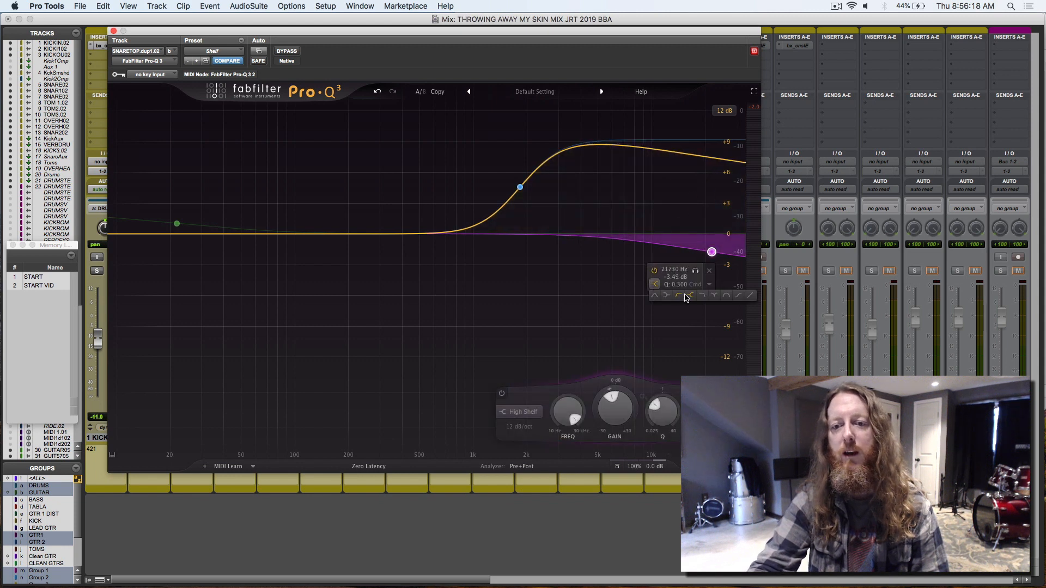
pyautogui.click(706, 296)
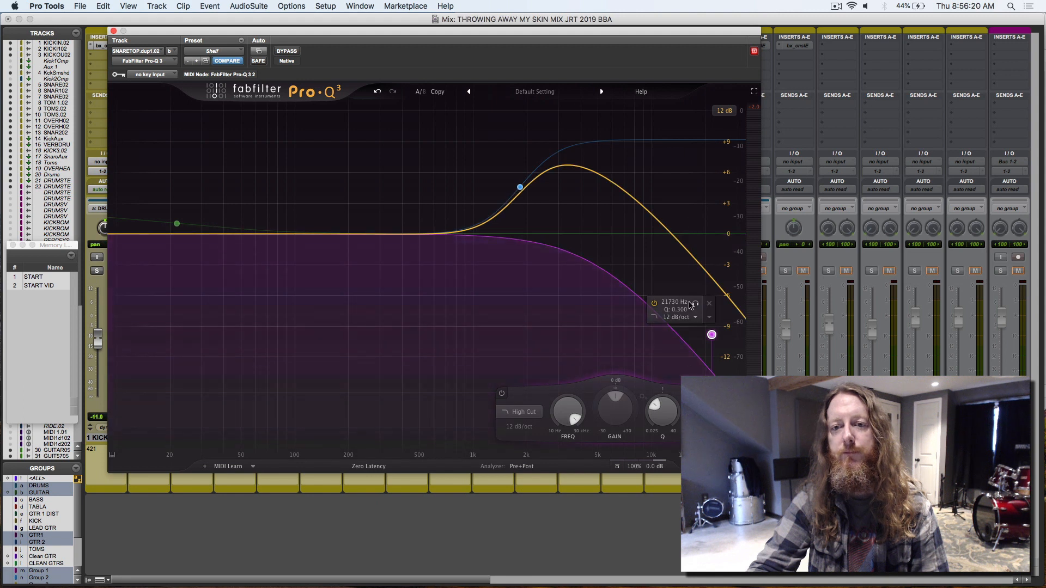
pyautogui.click(675, 318)
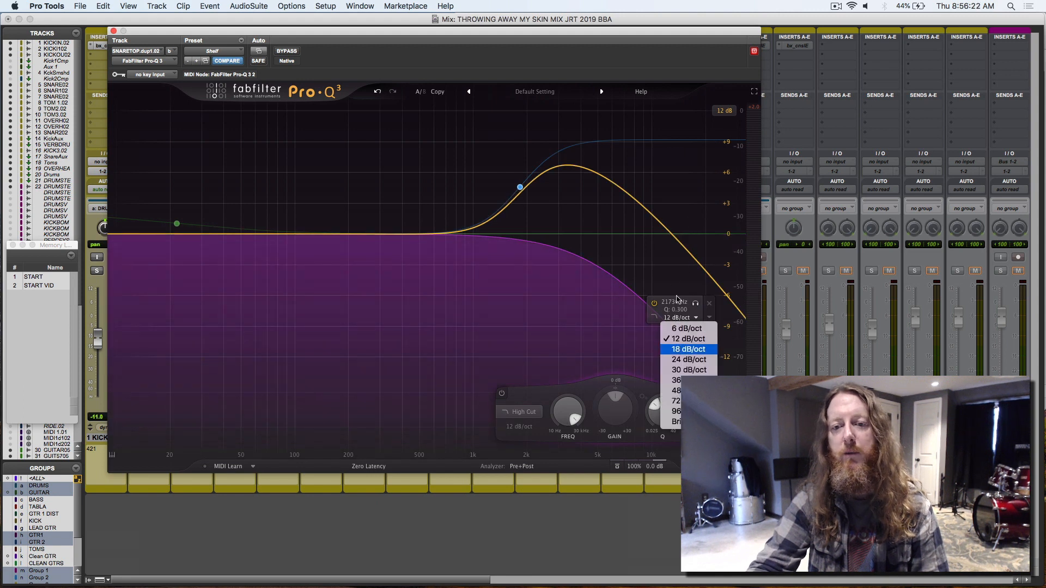
pyautogui.click(681, 349)
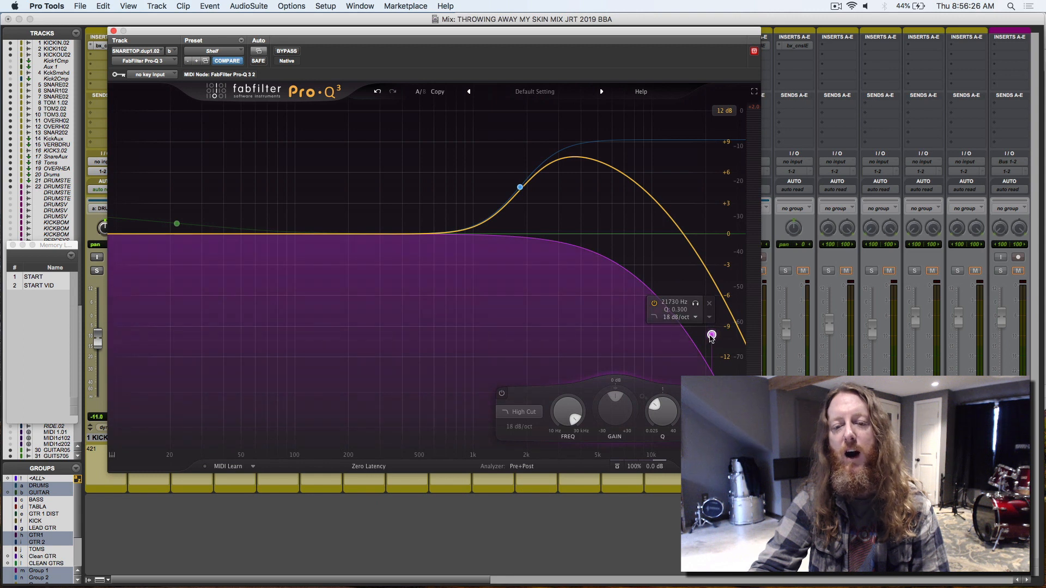
pyautogui.moveTo(712, 336); pyautogui.dragTo(681, 359)
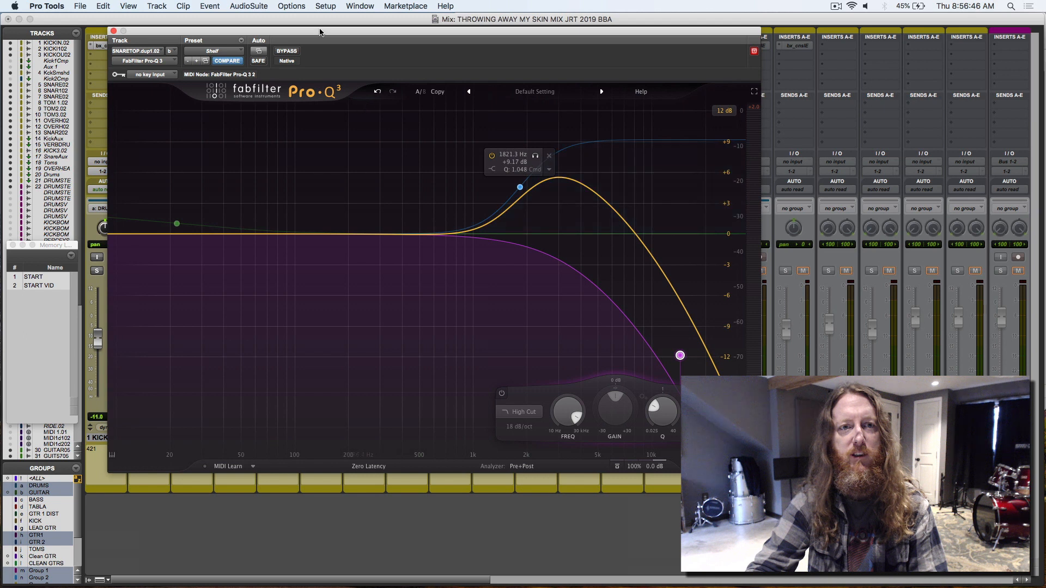
# - Move the snare EQ window clear of the snare channels and solo only the SNAR102 track
pyautogui.moveTo(320, 31); pyautogui.dragTo(506, 30)
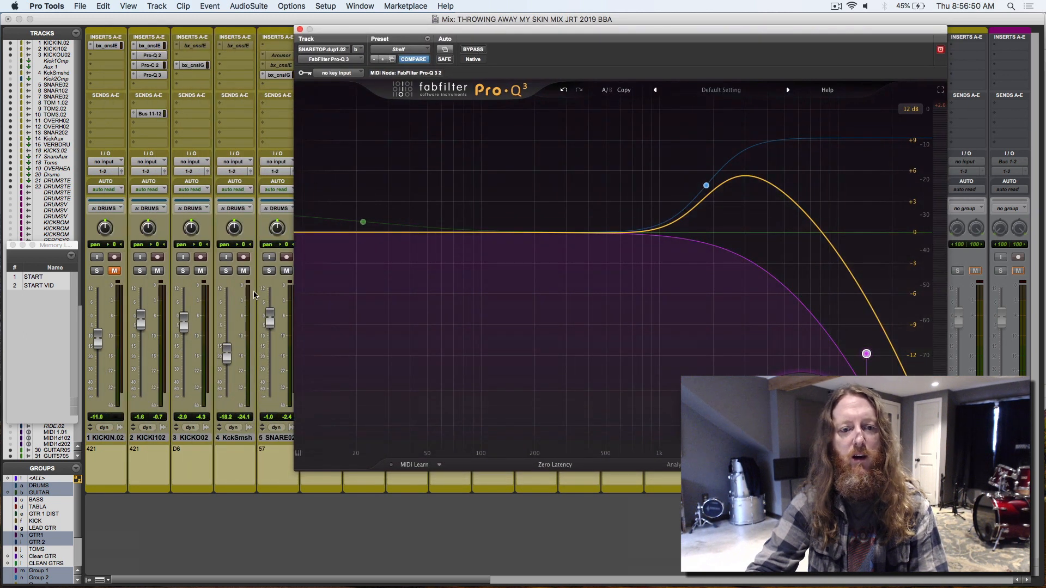
pyautogui.click(268, 273)
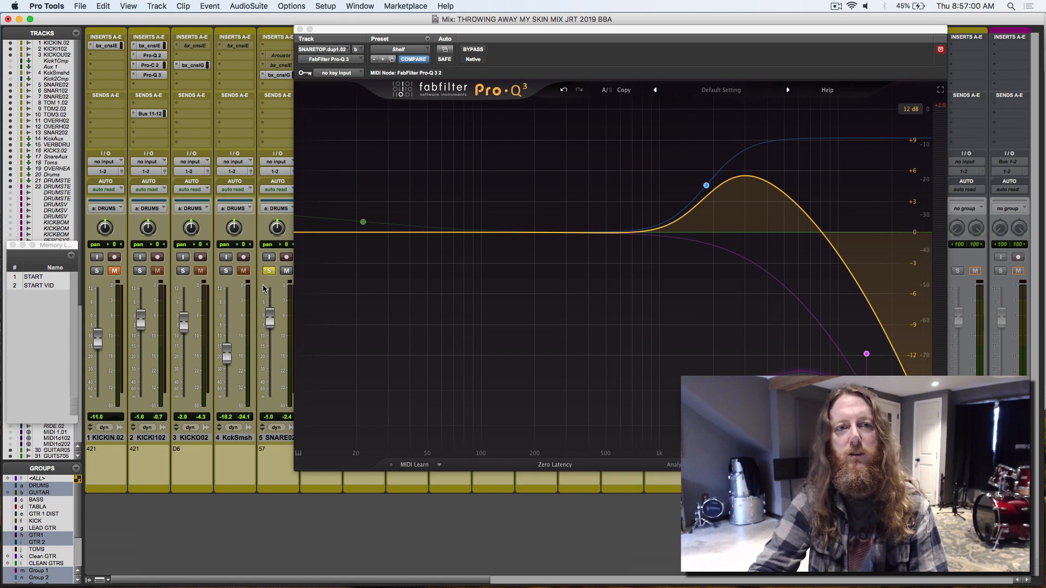
pyautogui.moveTo(325, 29); pyautogui.dragTo(391, 27)
pyautogui.click(311, 272)
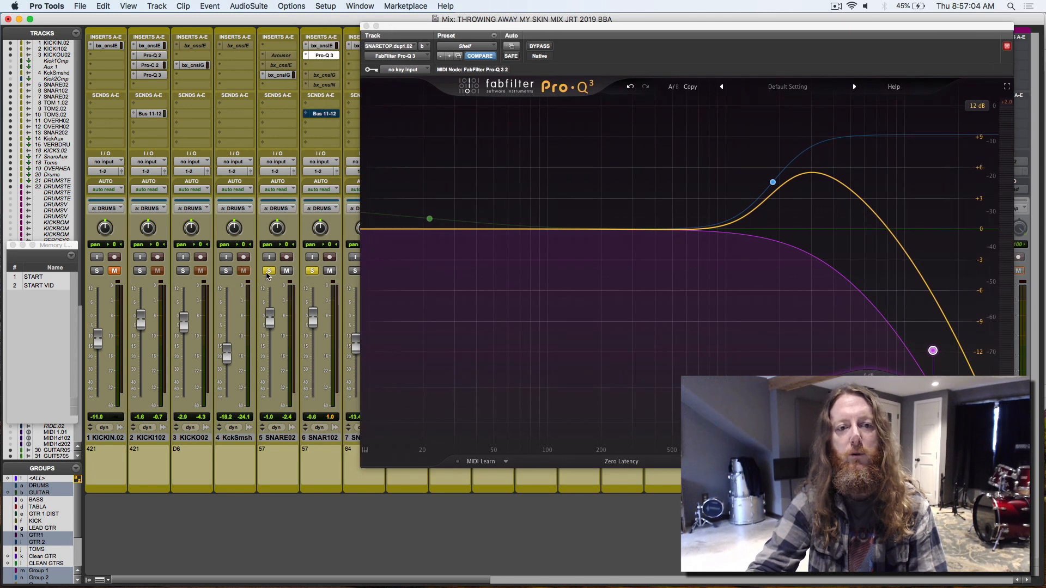
# - Play the soloed snare and compare it with its Pro-Q 3 bypassed and active, leaving the EQ active
pyautogui.press('space')
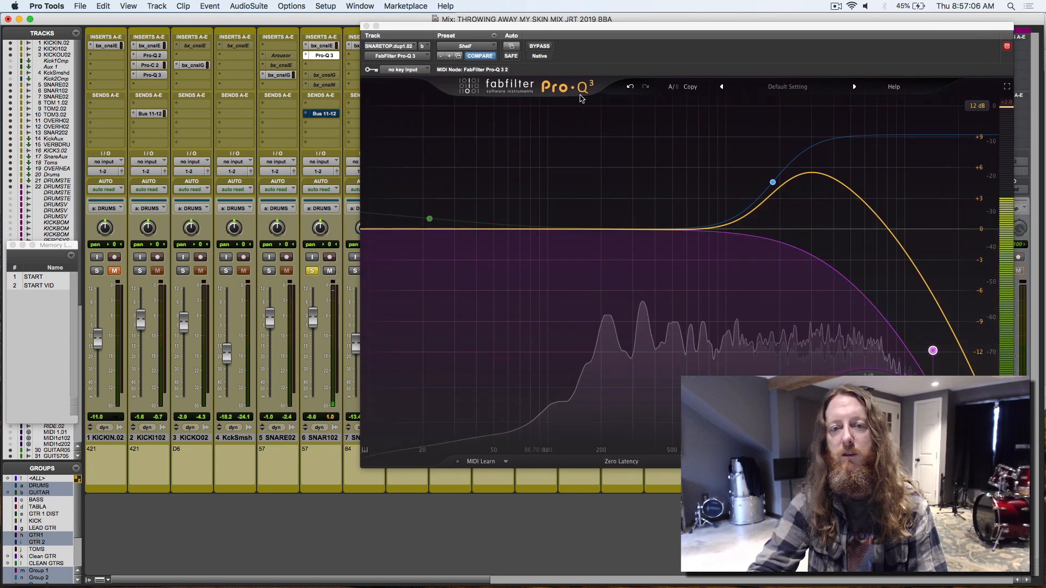
pyautogui.click(541, 50)
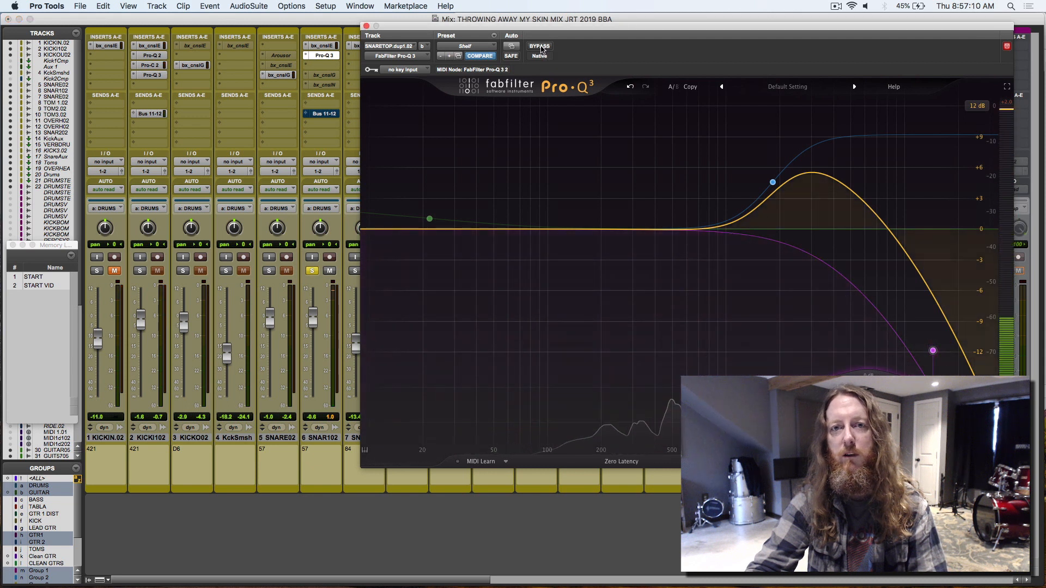
pyautogui.click(541, 49)
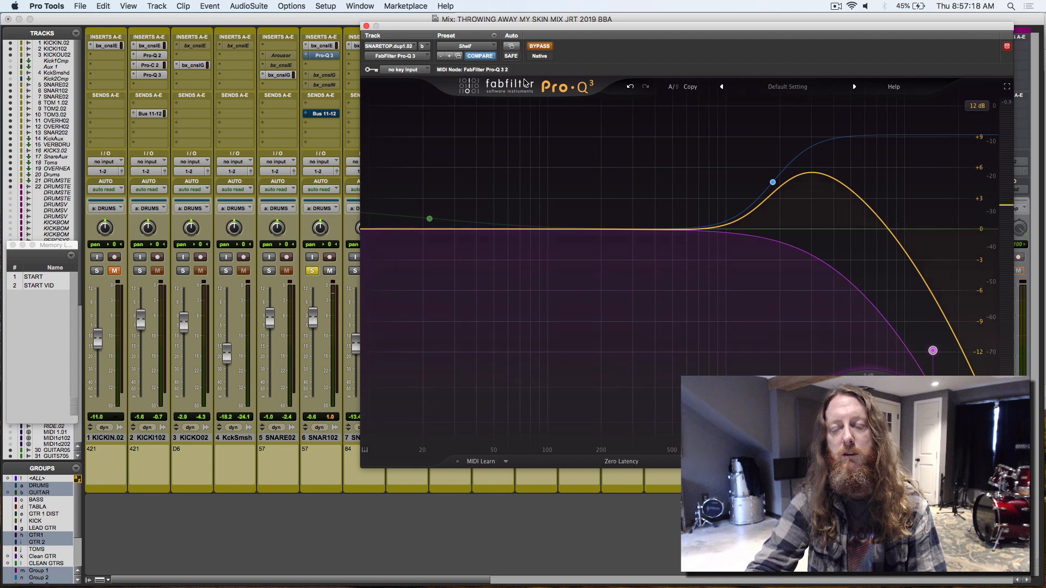
pyautogui.click(538, 47)
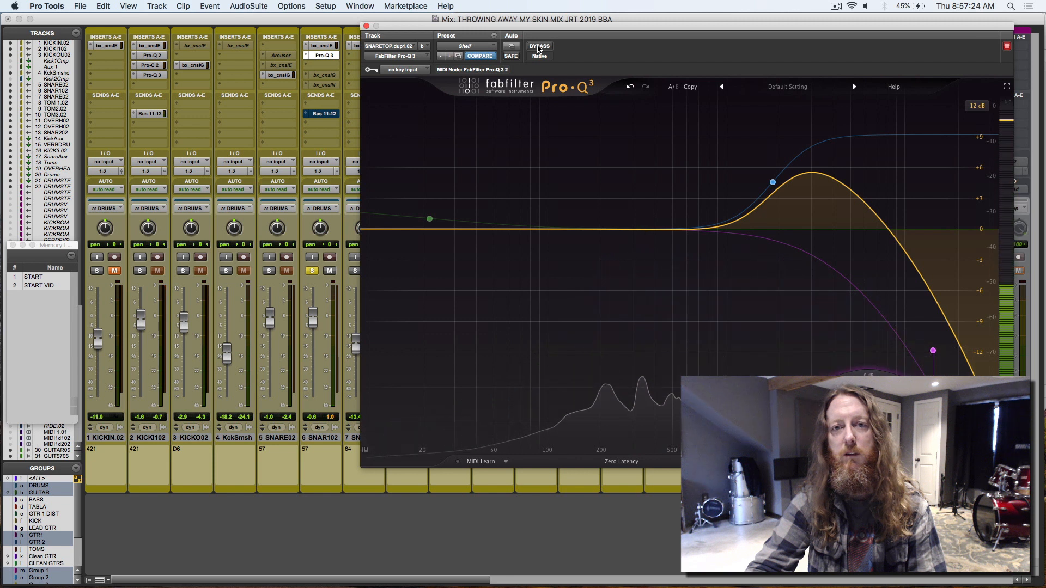
pyautogui.click(538, 46)
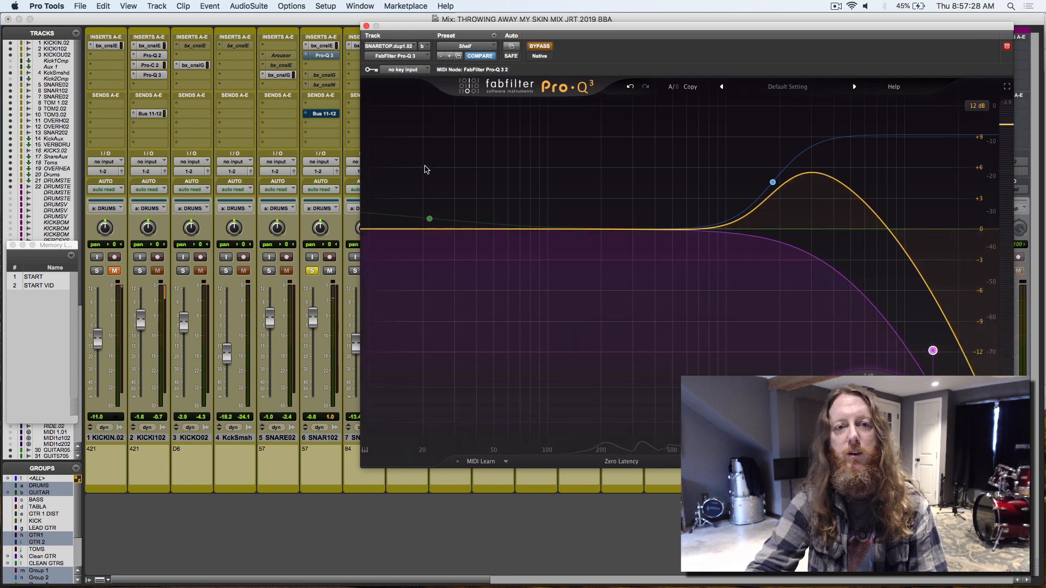
pyautogui.click(533, 48)
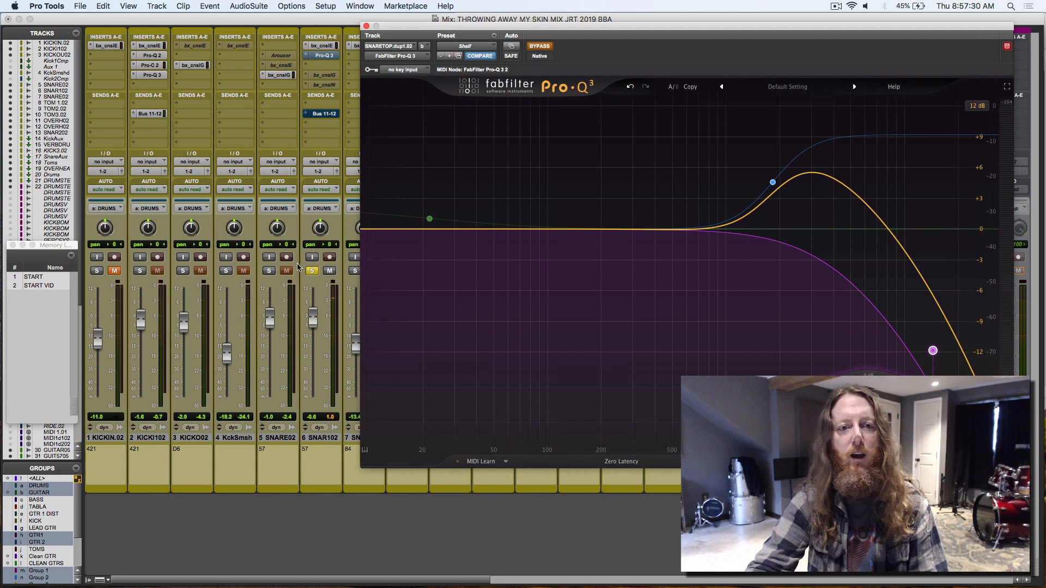
# - Solo all tracks in the DRUMS group, play them, and compare with the snare's Pro-Q 3 bypassed and active, leaving it active
pyautogui.click(271, 272)
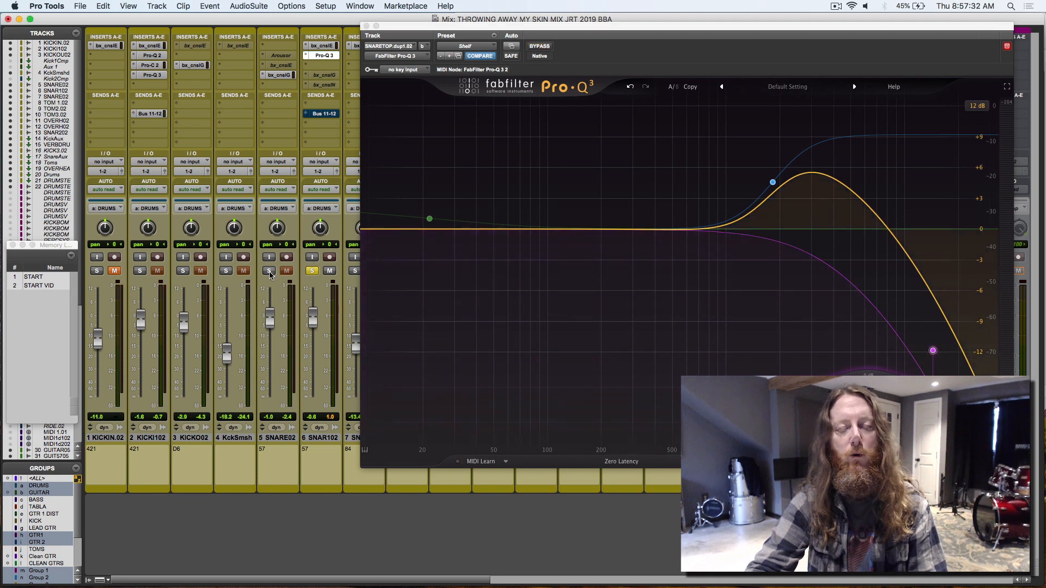
pyautogui.click(270, 272)
pyautogui.press('space')
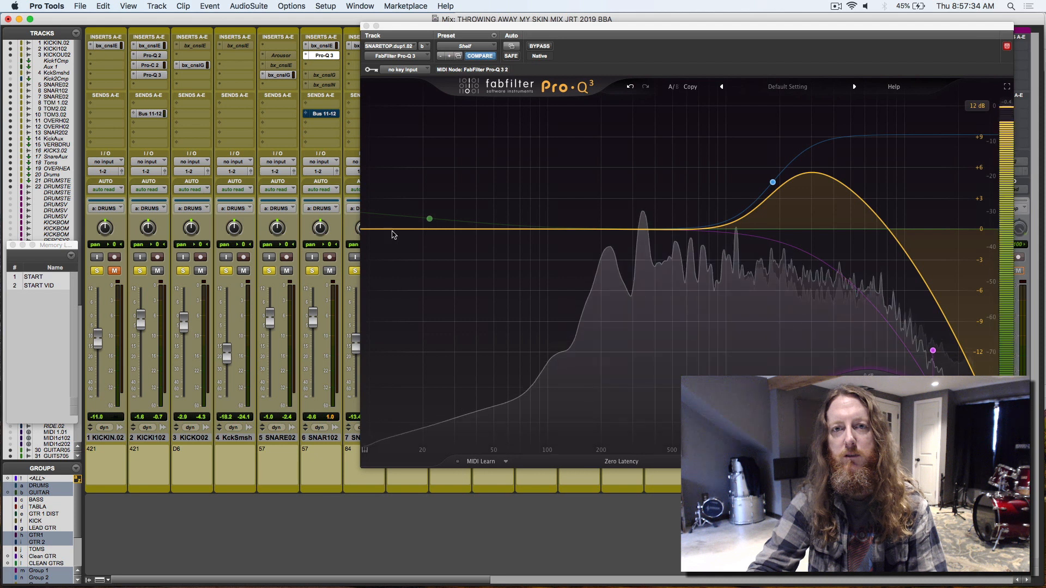
pyautogui.click(543, 47)
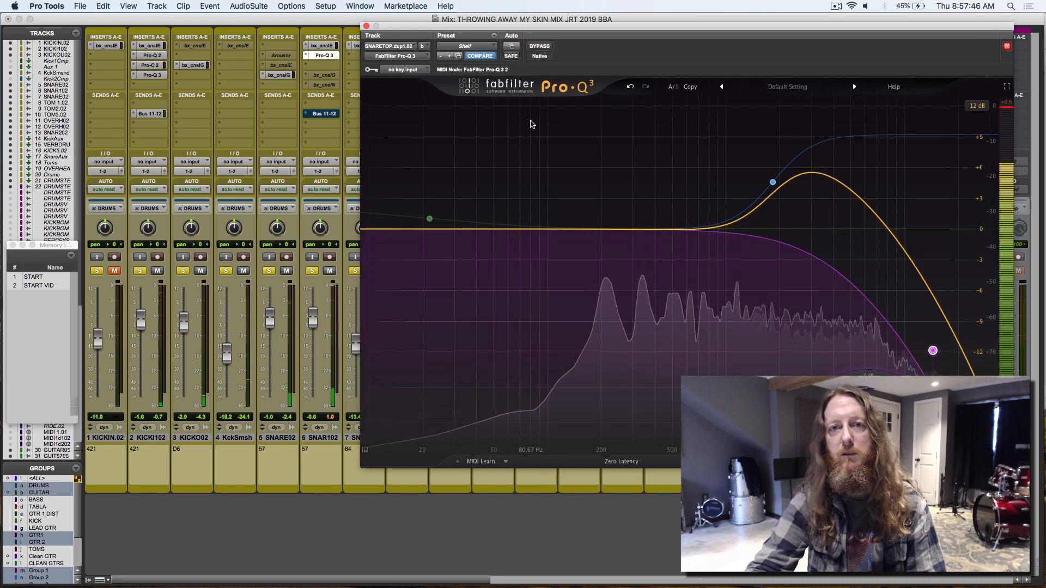
pyautogui.click(539, 46)
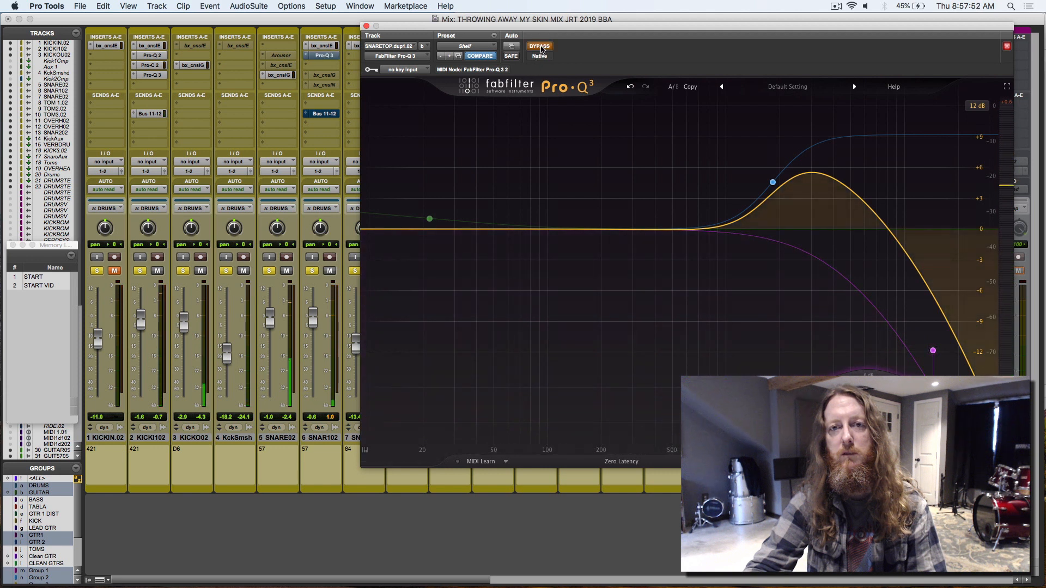
pyautogui.click(540, 47)
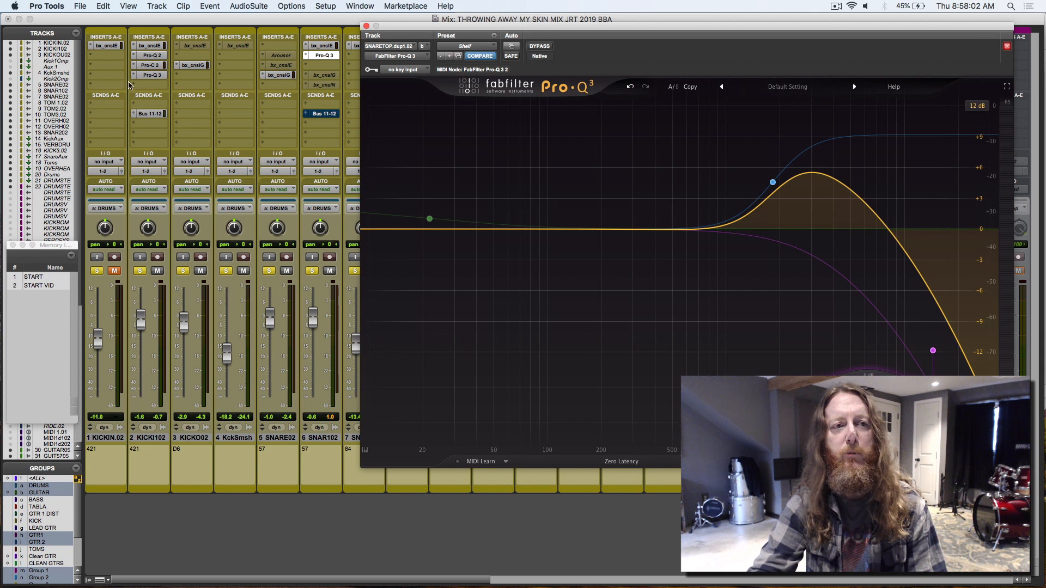
# - Open the Pro-Q 3 insert on the KICKI102 track in place of the snare EQ
pyautogui.click(154, 77)
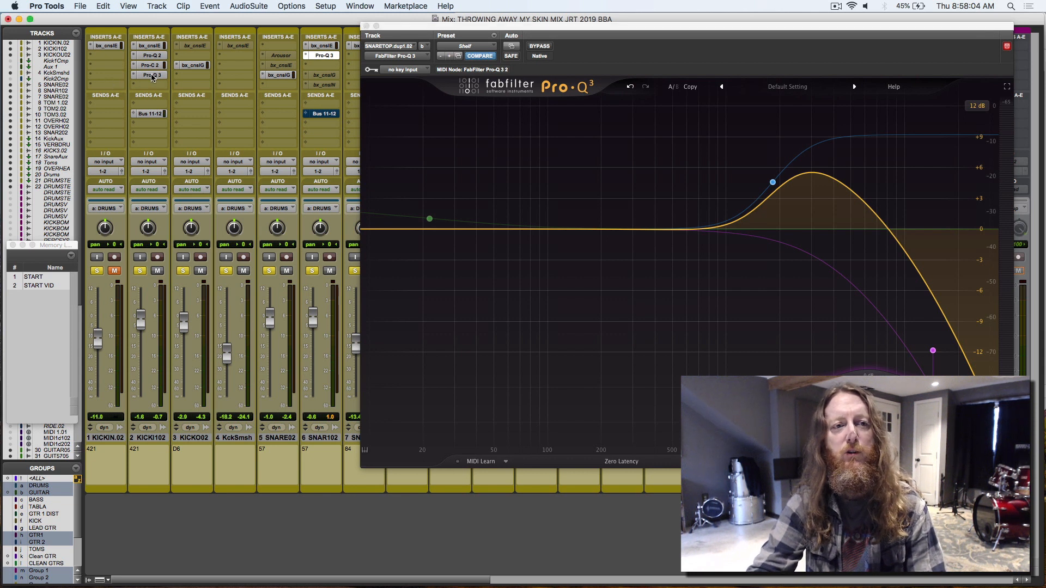
pyautogui.click(152, 76)
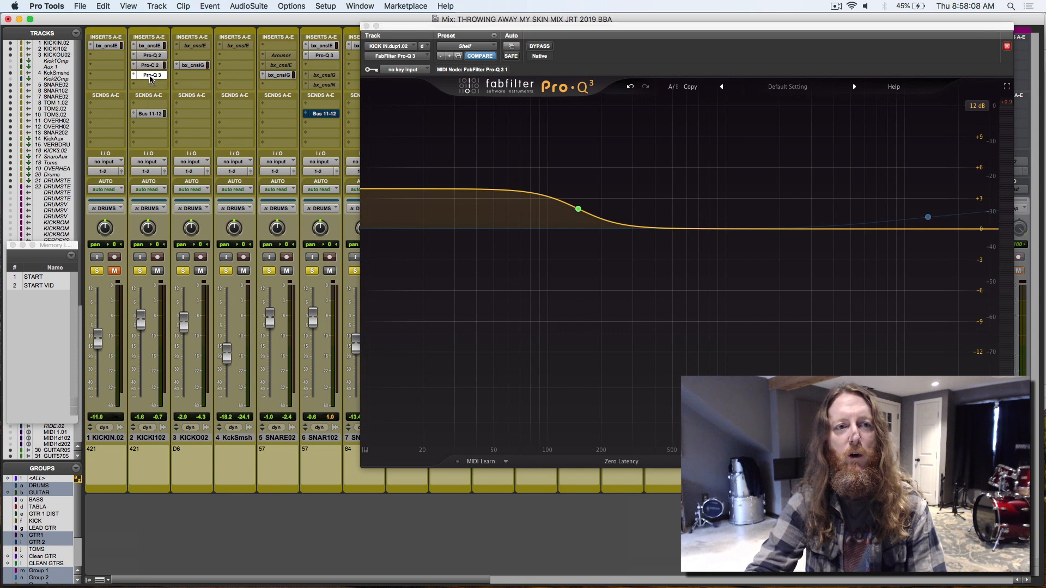
pyautogui.click(154, 77)
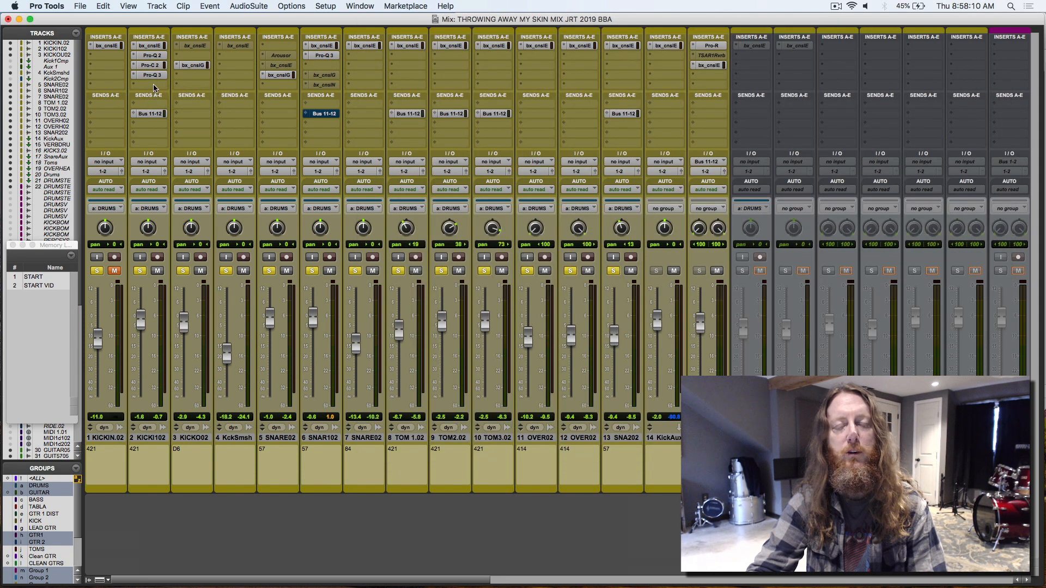
pyautogui.click(154, 77)
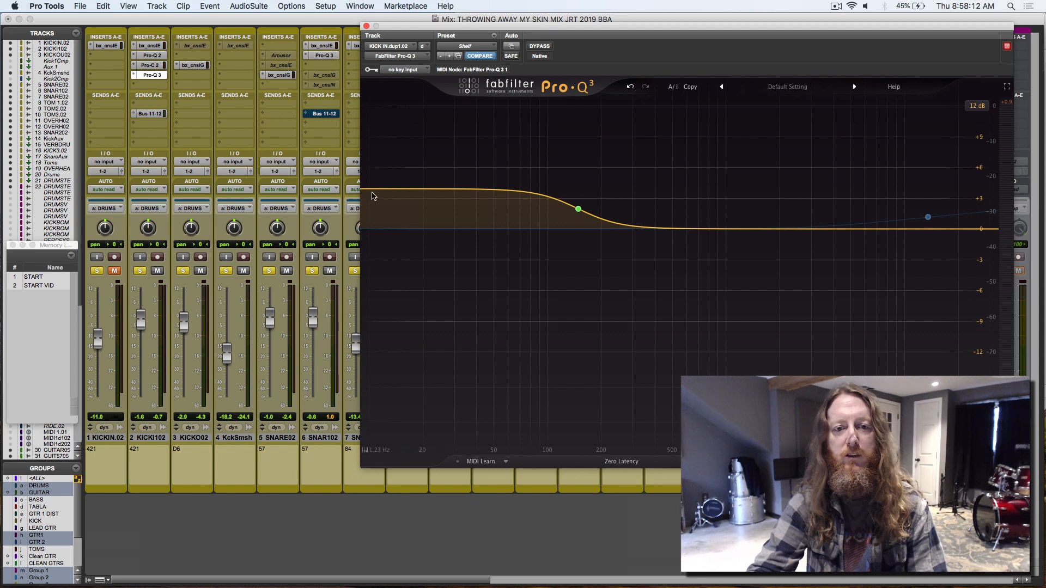
# - Add a Low Cut band with an 18 dB/oct slope to the kick EQ and place its cutoff just below 20 Hz
pyautogui.moveTo(374, 190); pyautogui.dragTo(386, 255)
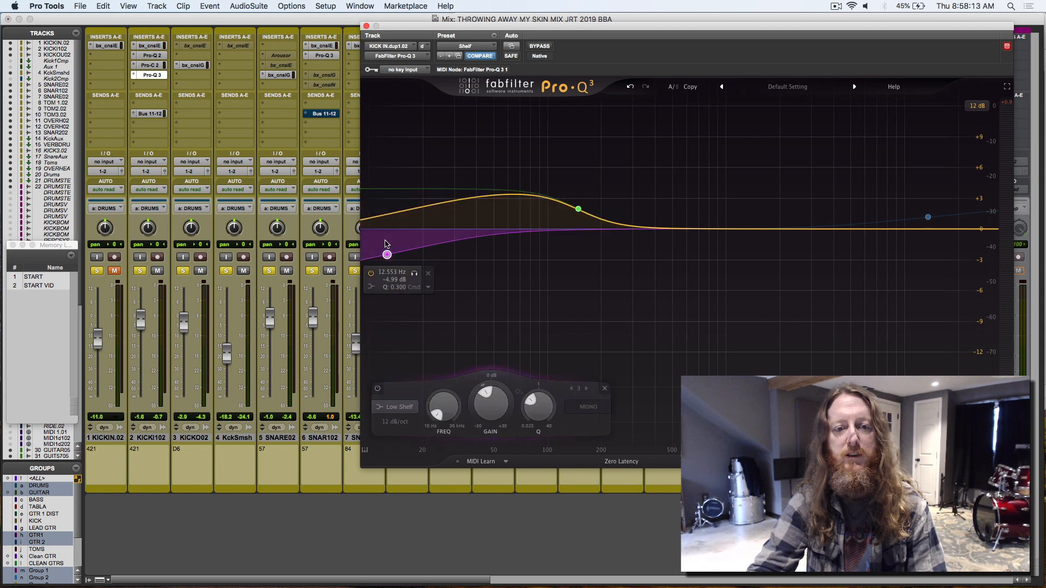
pyautogui.click(373, 289)
pyautogui.click(401, 300)
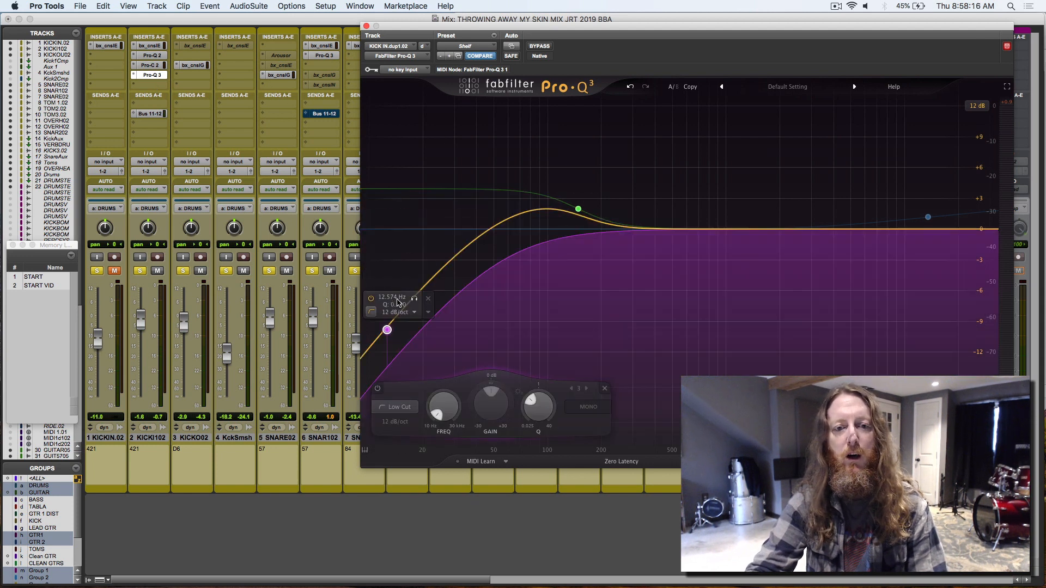
pyautogui.click(393, 313)
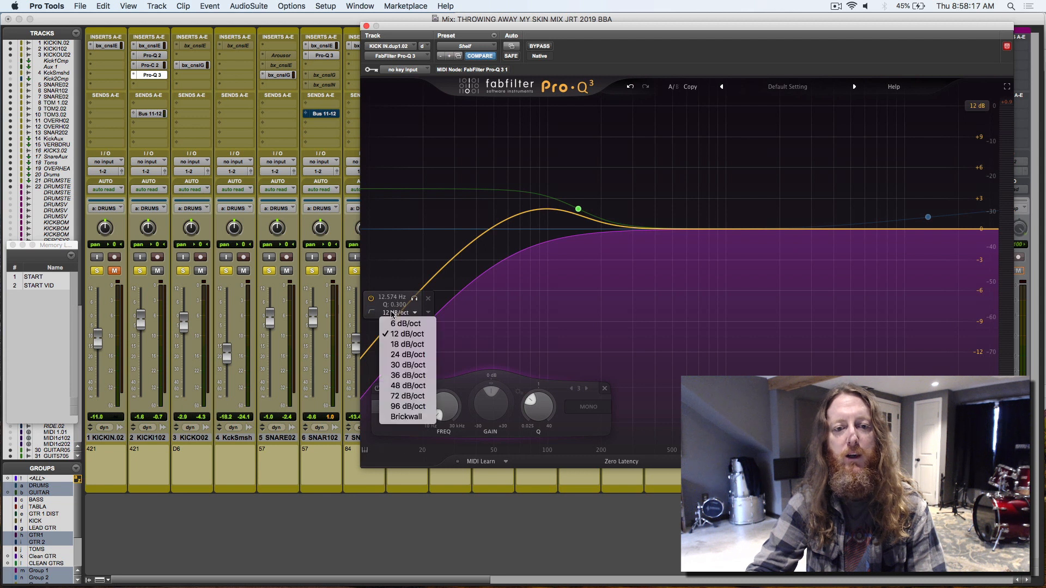
pyautogui.click(398, 342)
pyautogui.moveTo(387, 330); pyautogui.dragTo(417, 300)
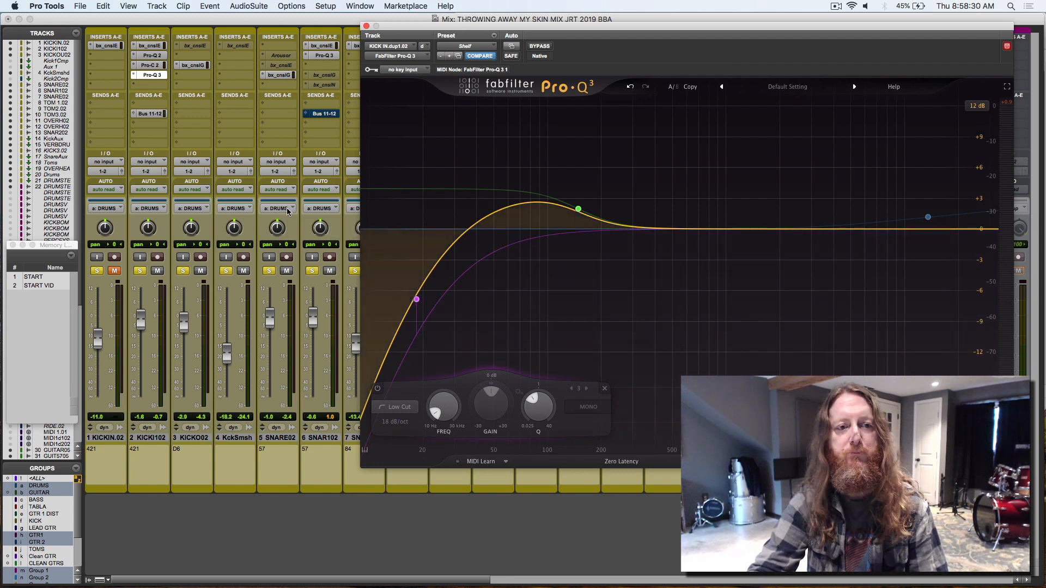
# - Play the soloed drums and compare them with the kick's Pro-Q 3 bypassed and active, then stop playback with the EQ active
pyautogui.press('space')
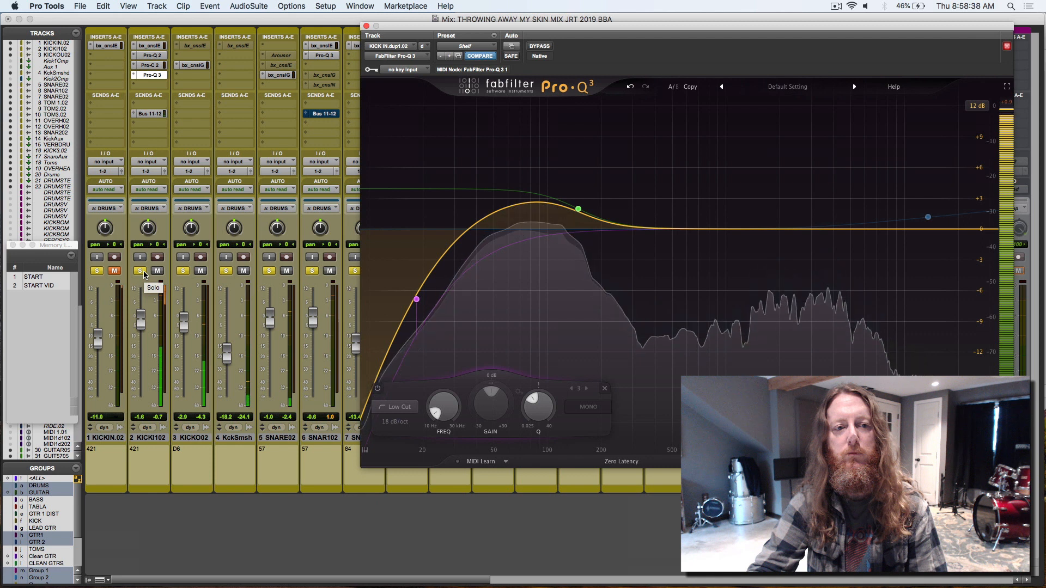
pyautogui.click(546, 47)
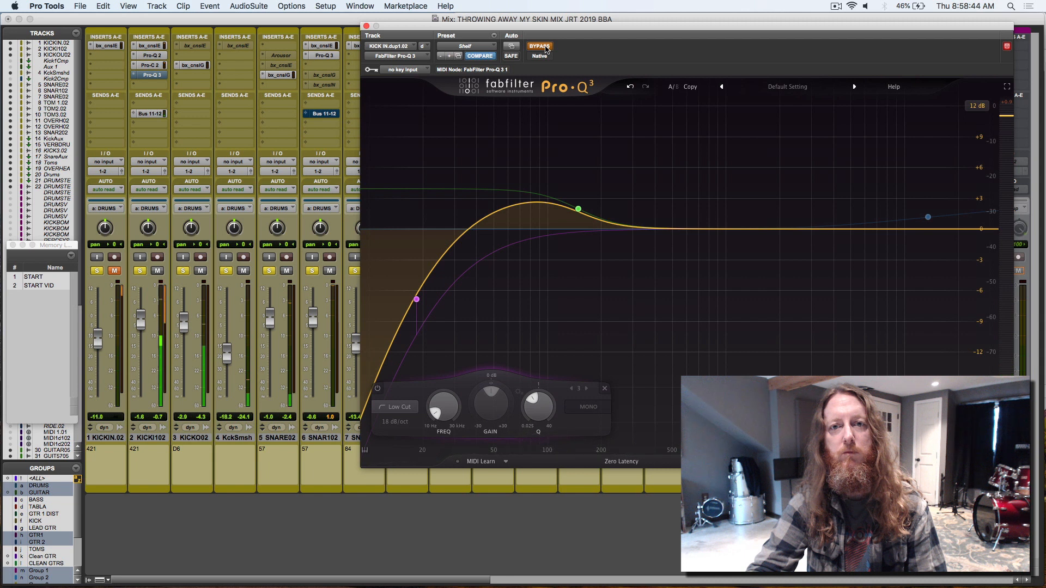
pyautogui.click(545, 48)
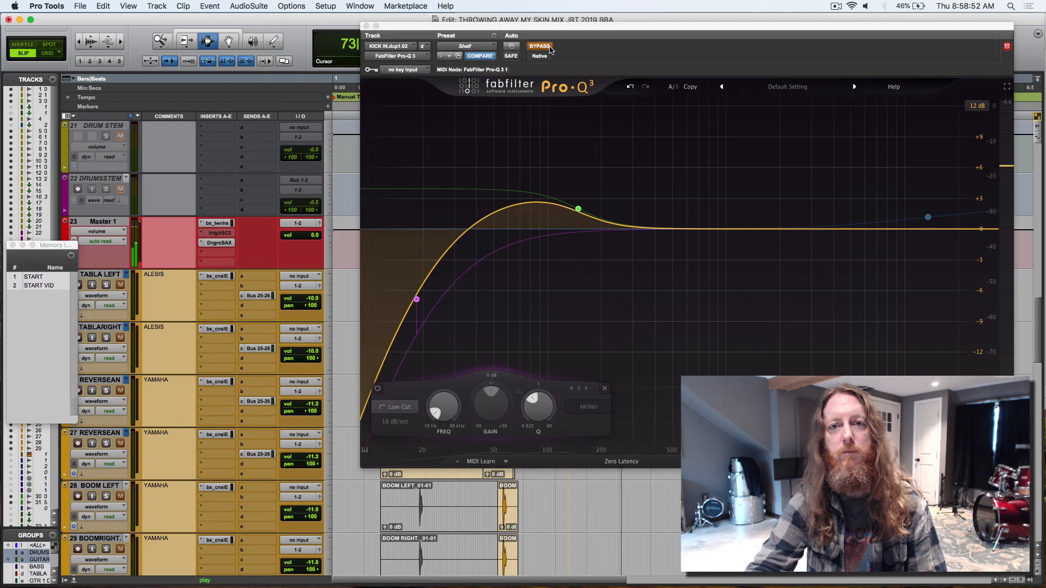
pyautogui.click(548, 47)
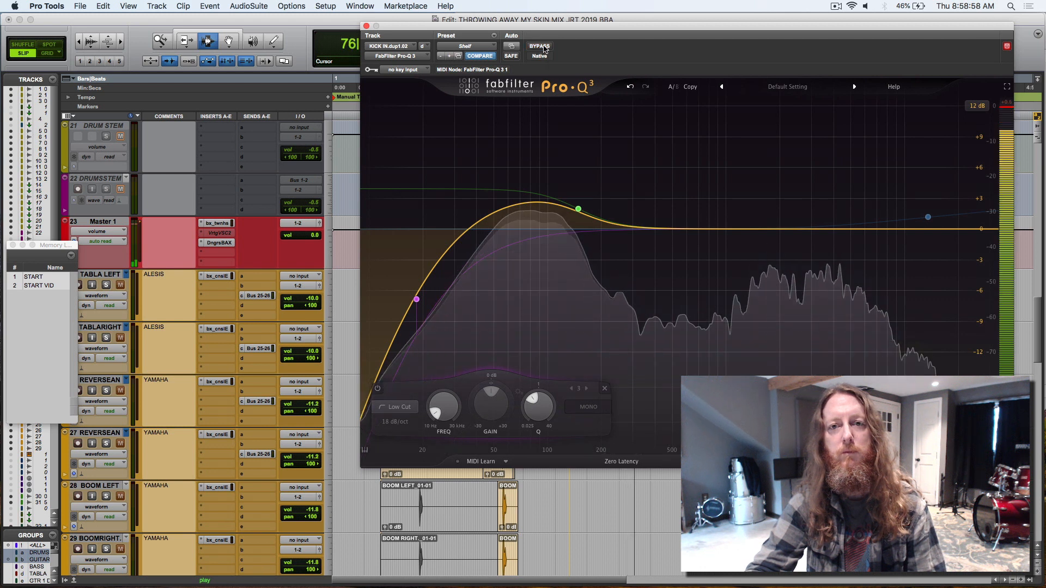
pyautogui.click(544, 48)
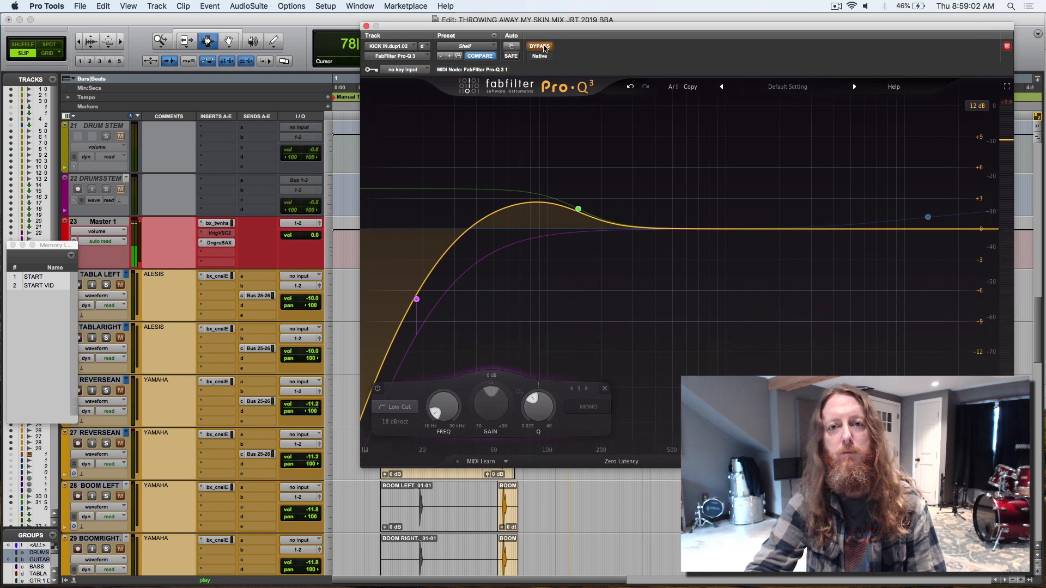
pyautogui.click(545, 48)
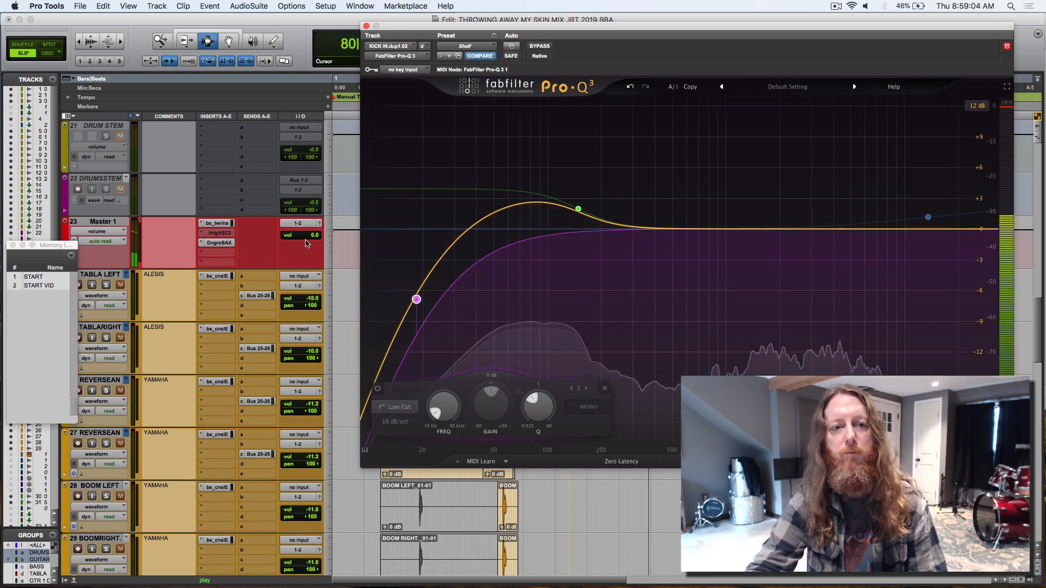
pyautogui.press('space')
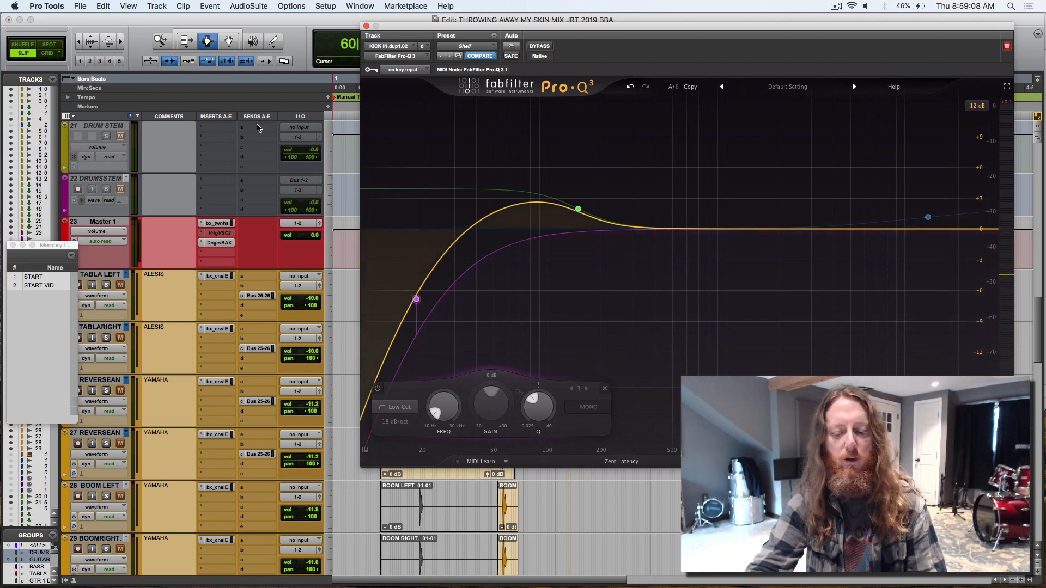
# - Clear the solo on the drum tracks in the Mix window and close the kick EQ
pyautogui.press('super+equal')
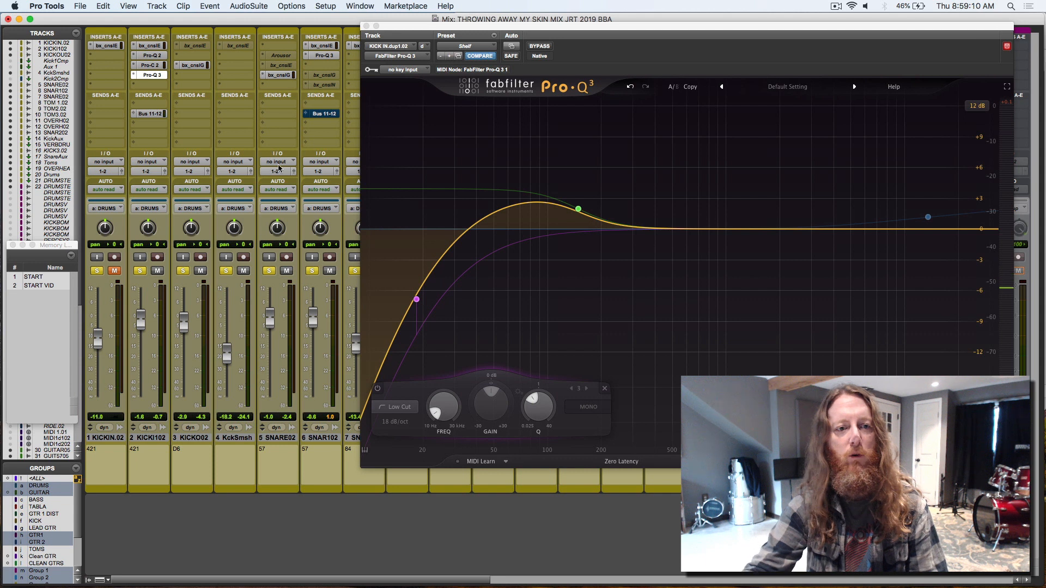
pyautogui.click(184, 273)
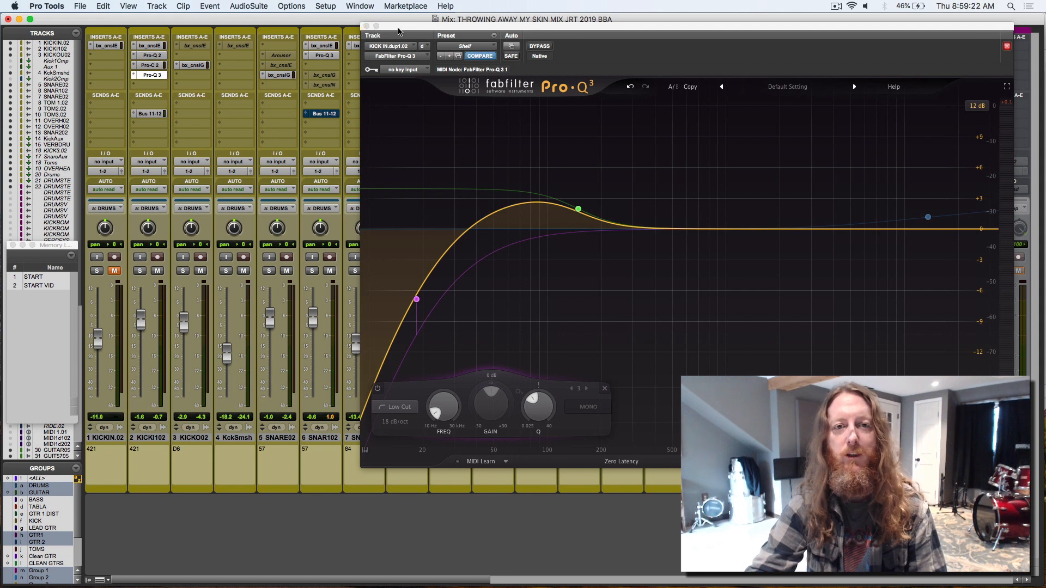
pyautogui.moveTo(368, 28); pyautogui.dragTo(295, 69)
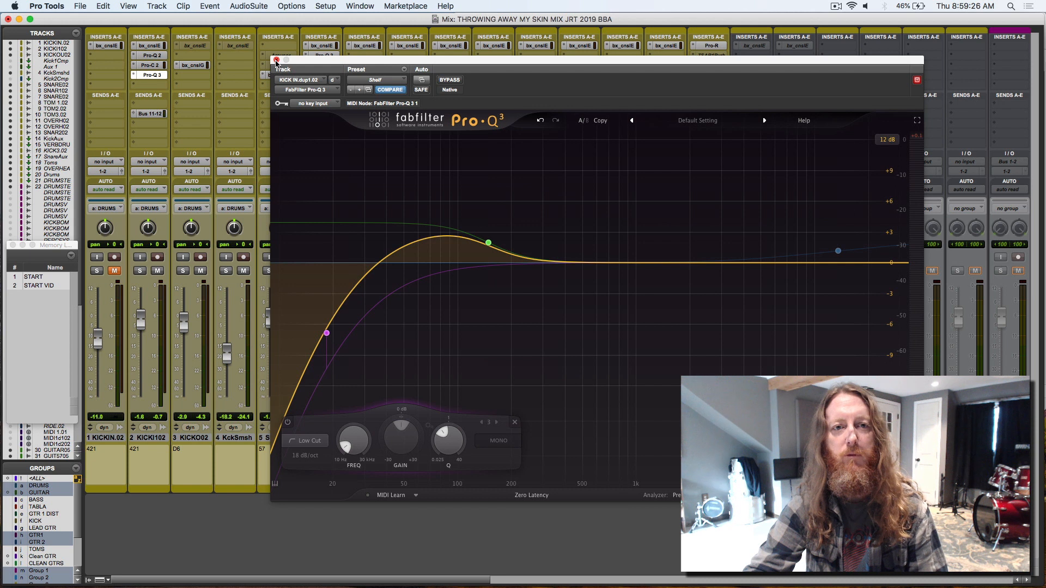
pyautogui.click(276, 59)
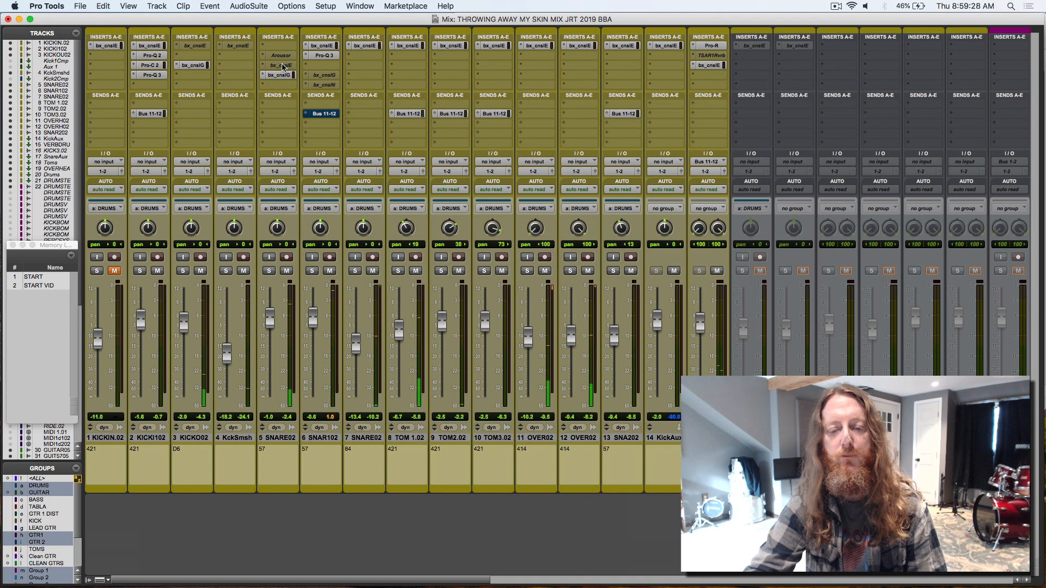